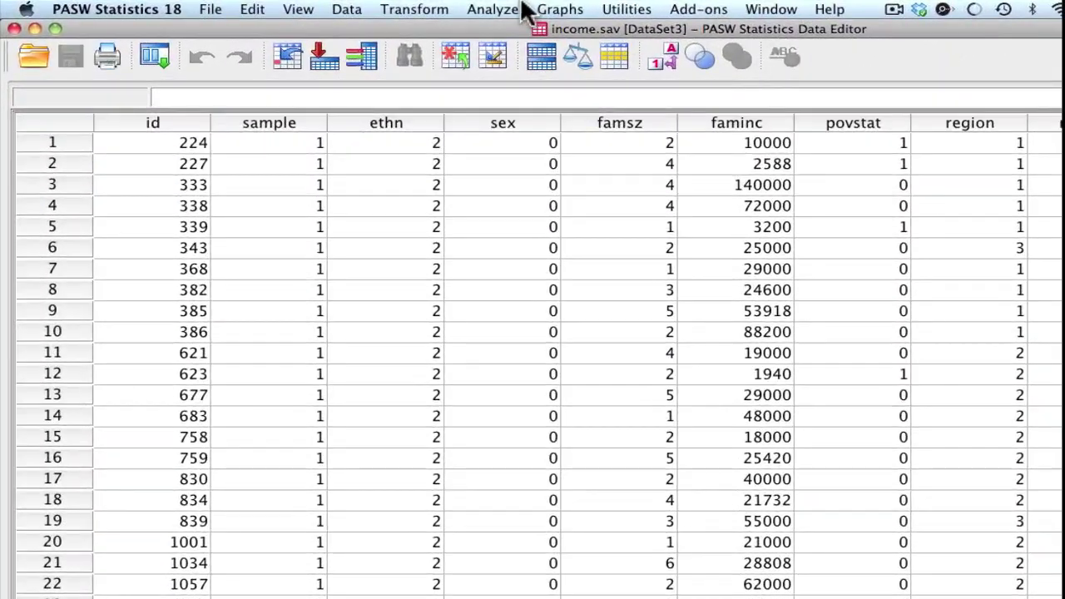
# Start a Reliability Analysis and move SE80 and SE87 into the Items list.
pyautogui.click(486, 7)
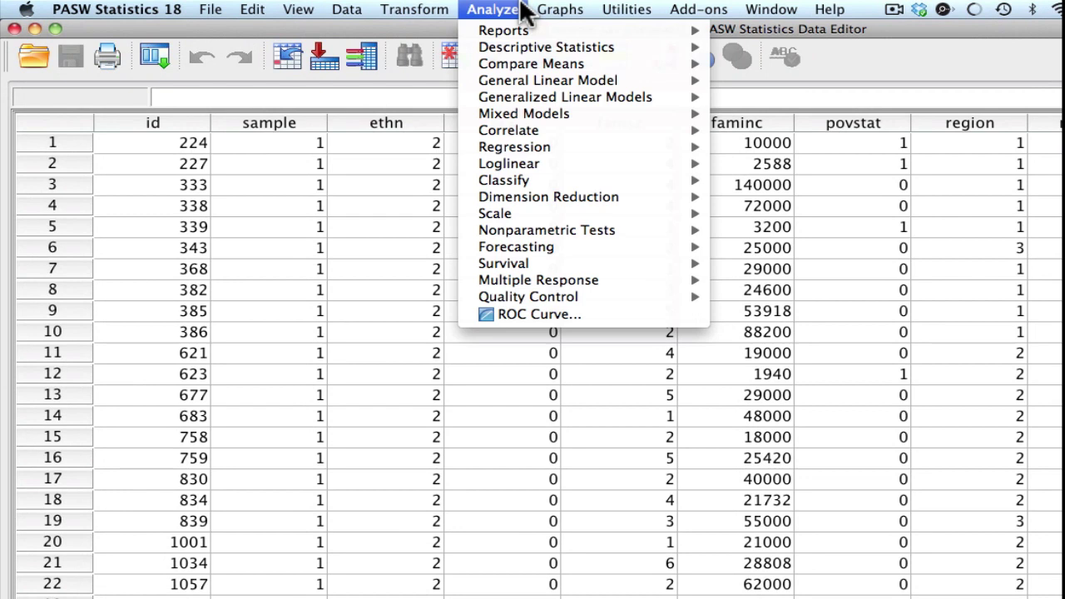
pyautogui.moveTo(528, 215)
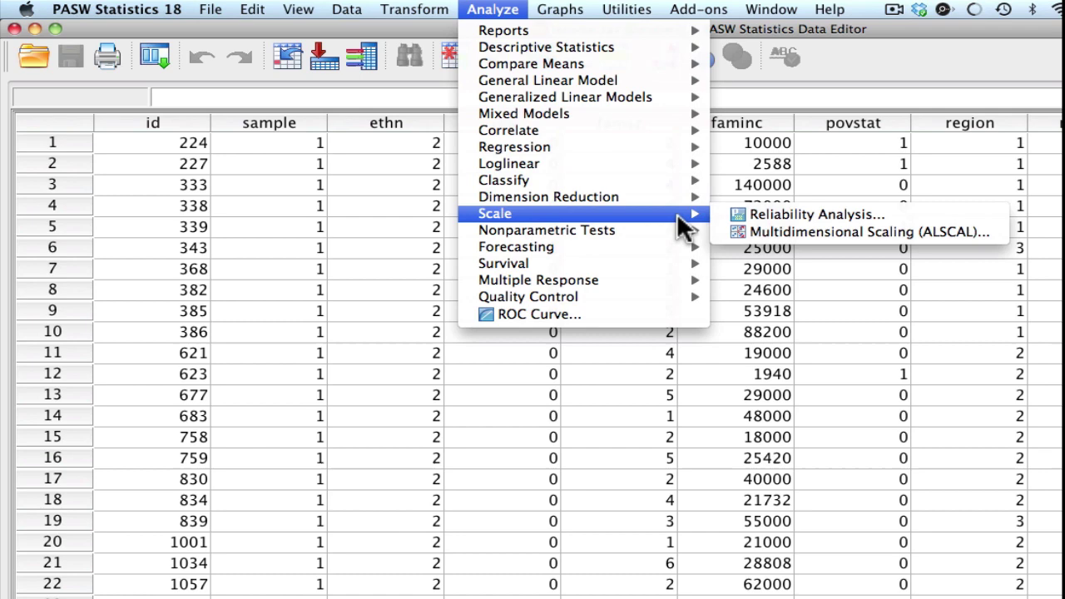
pyautogui.click(736, 213)
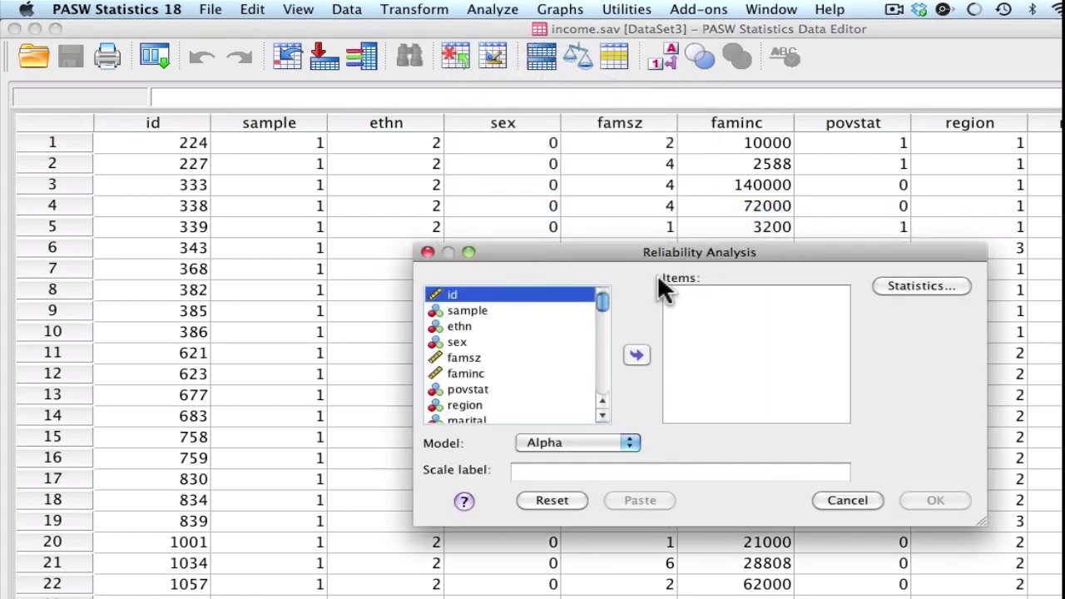
pyautogui.moveTo(602, 301); pyautogui.dragTo(603, 354)
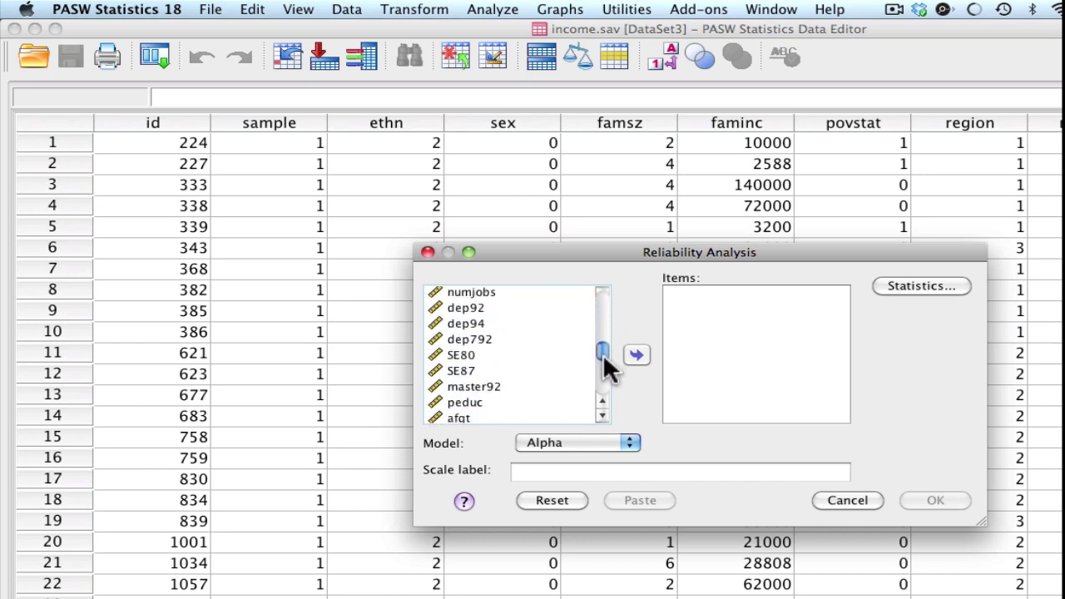
pyautogui.click(468, 354)
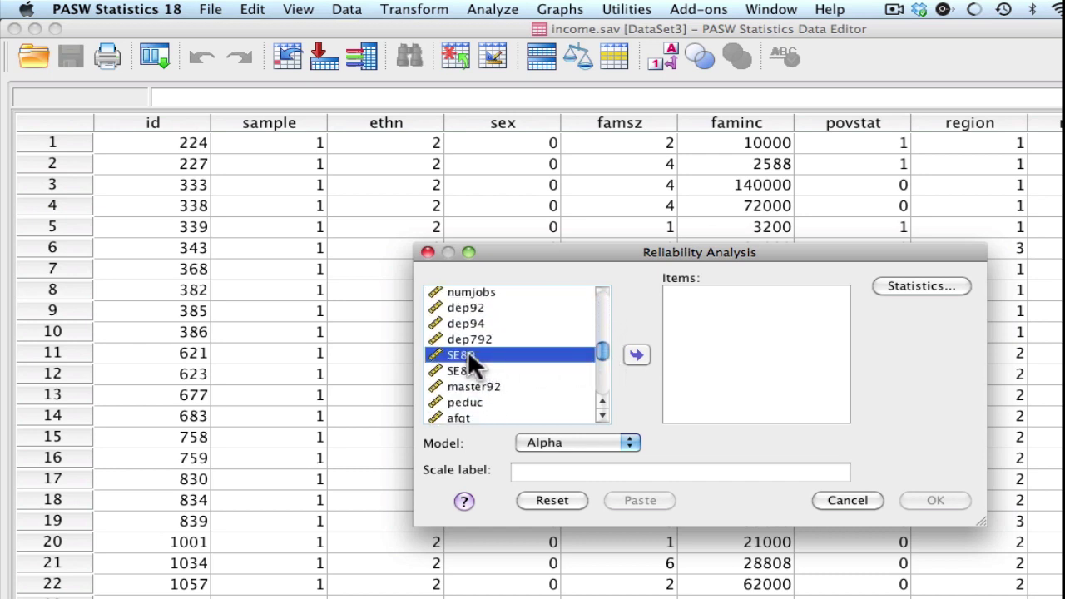
pyautogui.keyDown('super'); pyautogui.click(506, 370); pyautogui.keyUp('super')
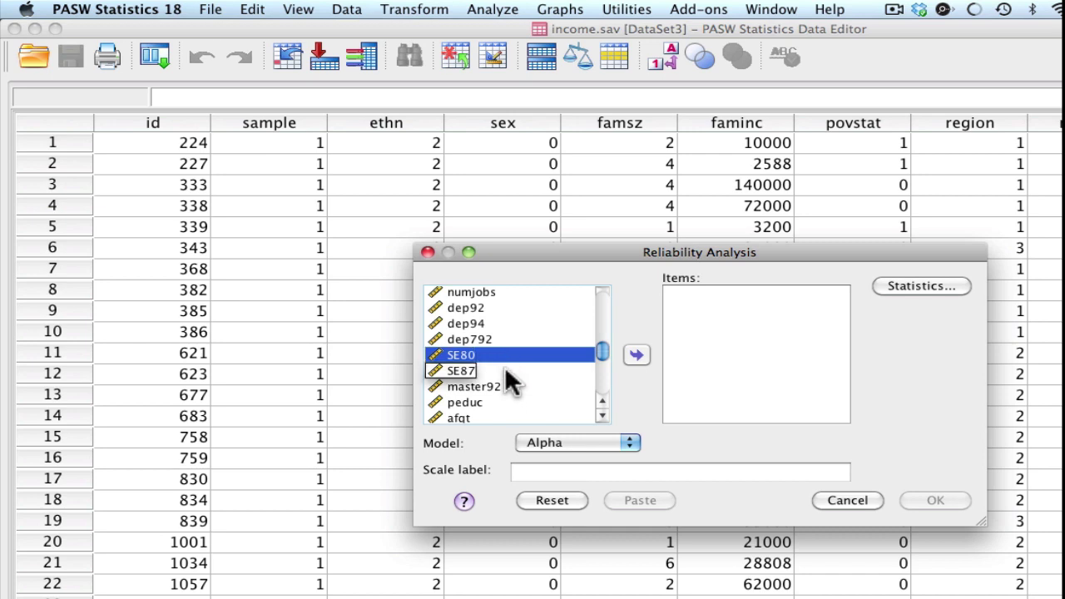
pyautogui.keyDown('shift'); pyautogui.click(459, 370); pyautogui.keyUp('shift')
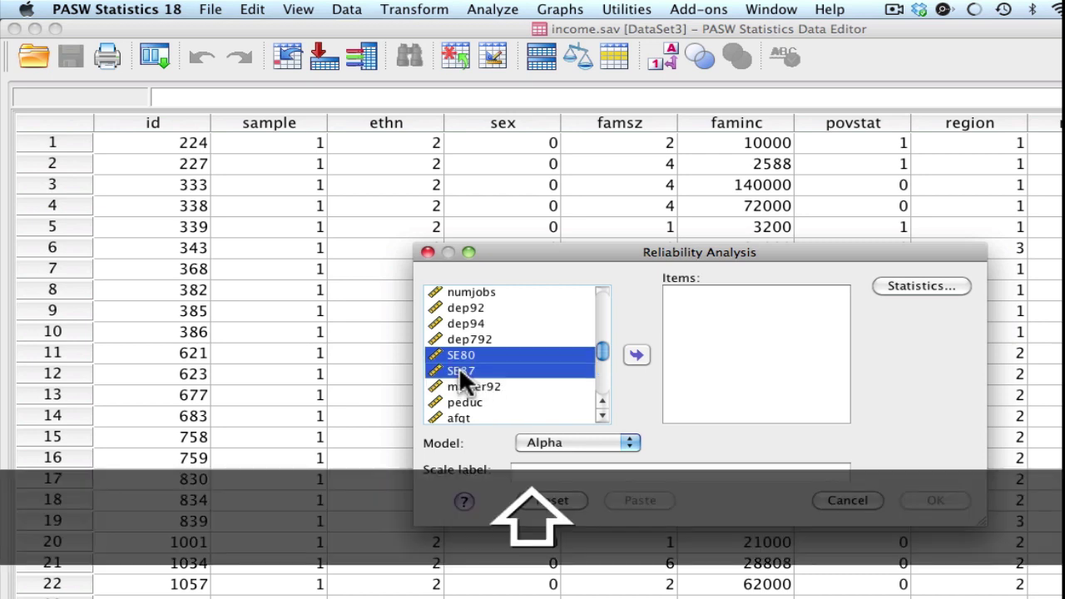
pyautogui.click(639, 353)
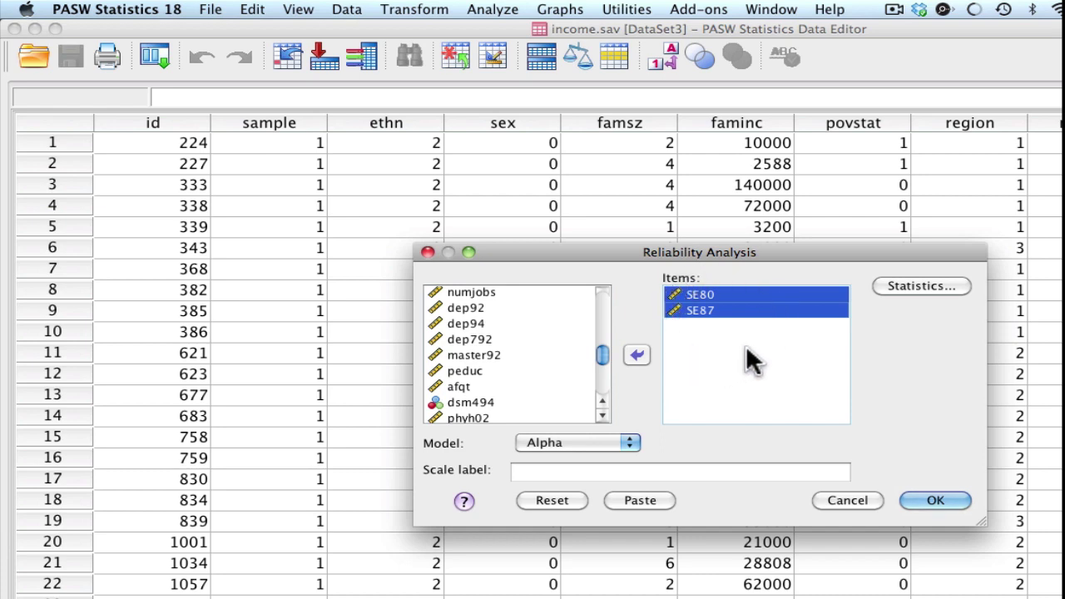
# Turn on the intraclass correlation coefficient and check the Two-Way Mixed model choice.
pyautogui.click(884, 292)
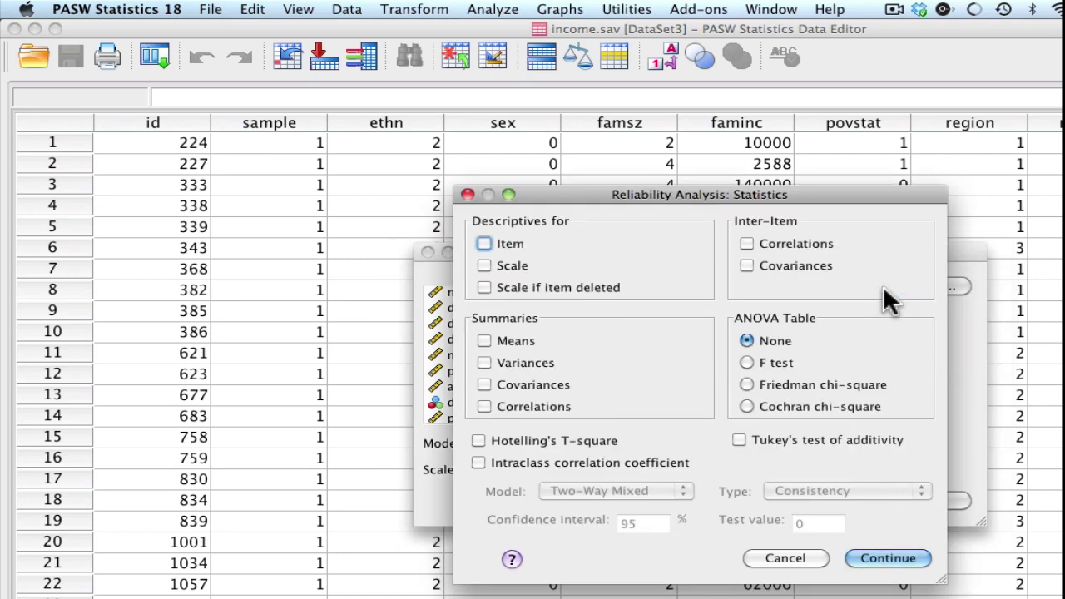
pyautogui.click(479, 462)
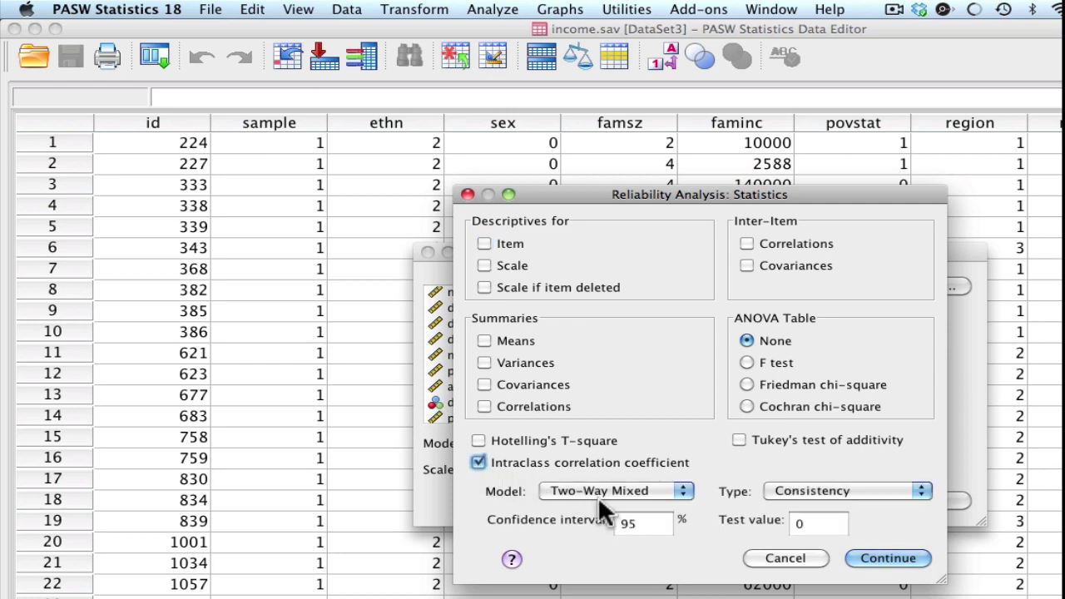
pyautogui.click(681, 493)
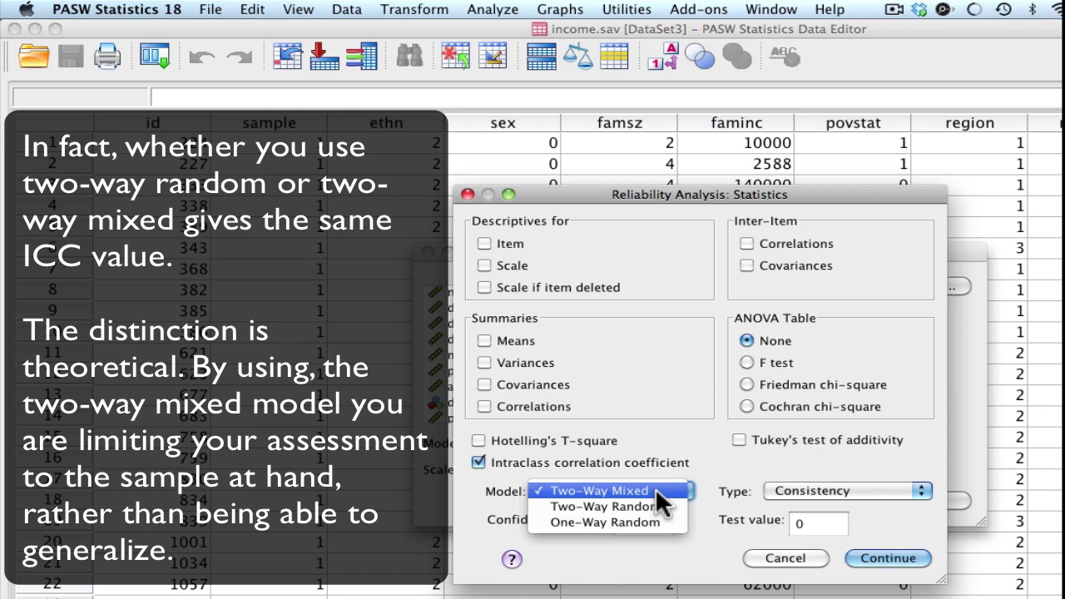
# Keep Two-Way Mixed, set the ICC type to Absolute Agreement, and run the analysis.
pyautogui.click(655, 490)
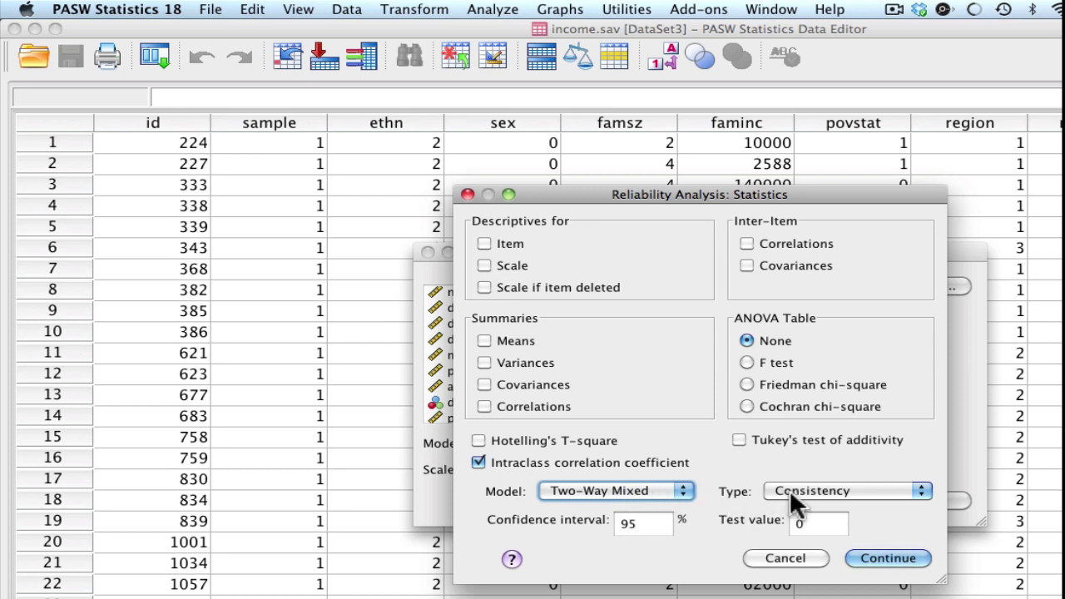
pyautogui.click(922, 492)
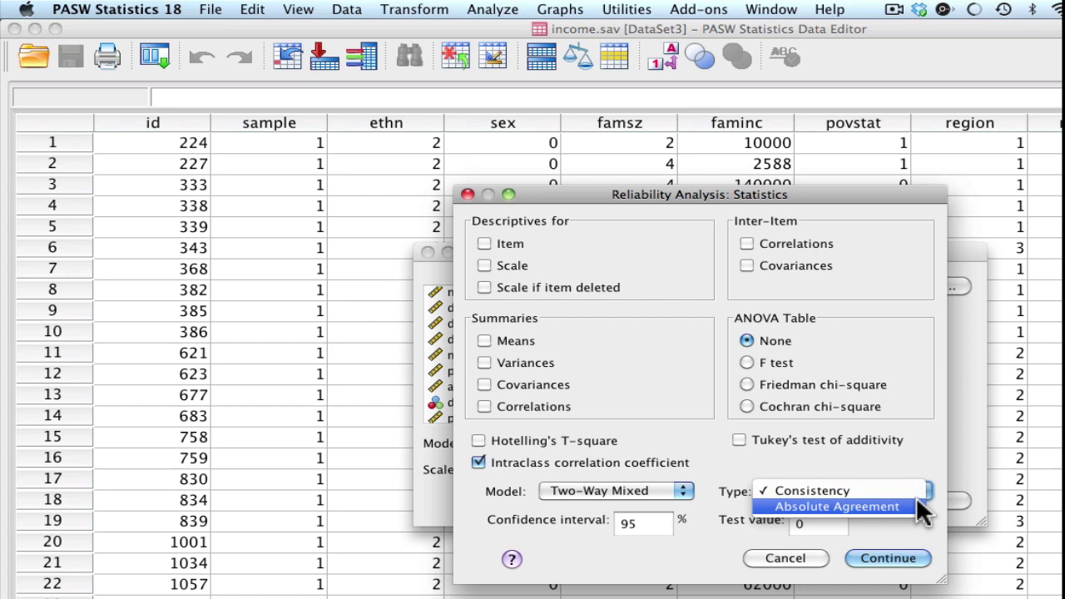
pyautogui.click(917, 499)
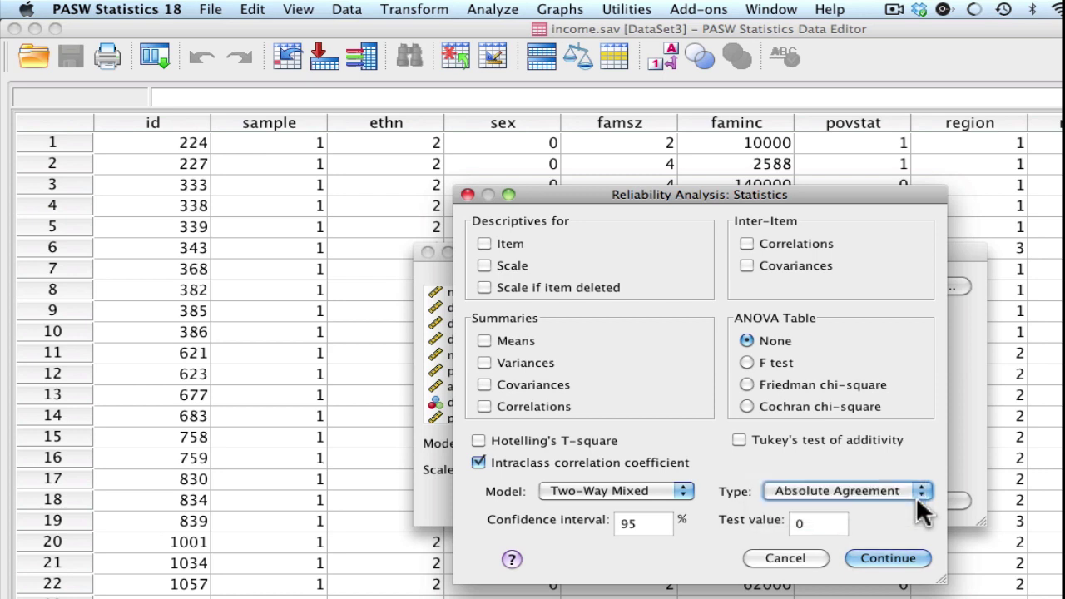
pyautogui.click(875, 556)
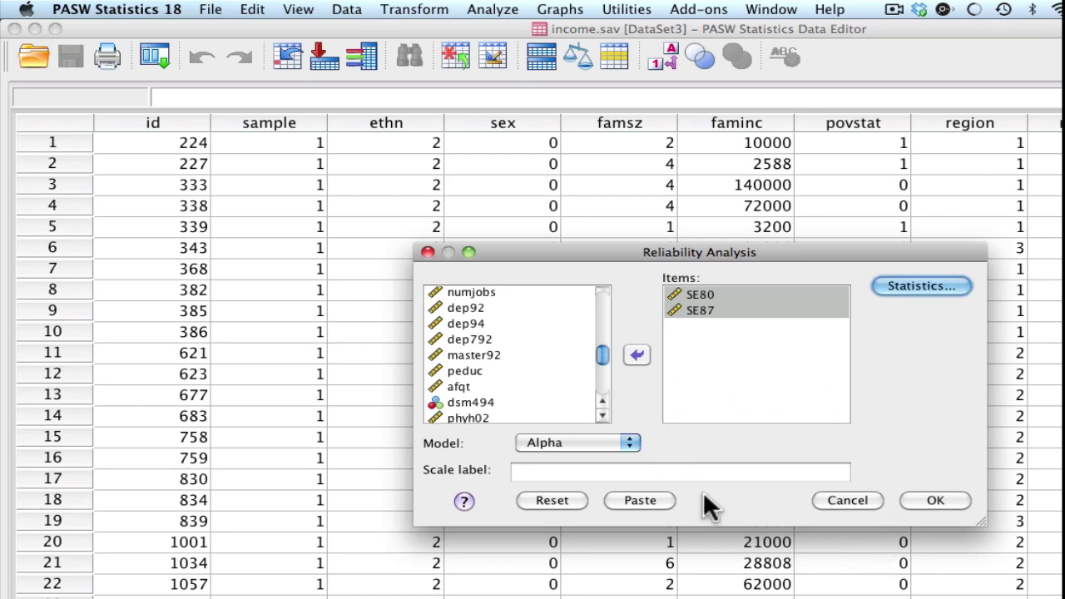
pyautogui.click(925, 497)
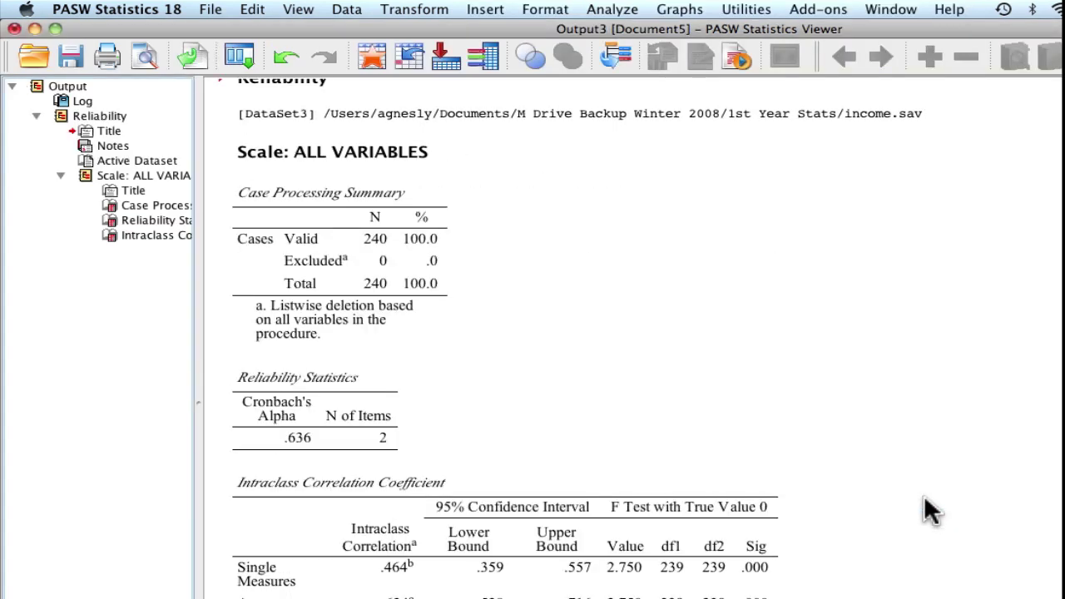
# Review alpha .636 and ICCs .464 and .634, then display all open windows.
pyautogui.scroll(-2, 921, 319)
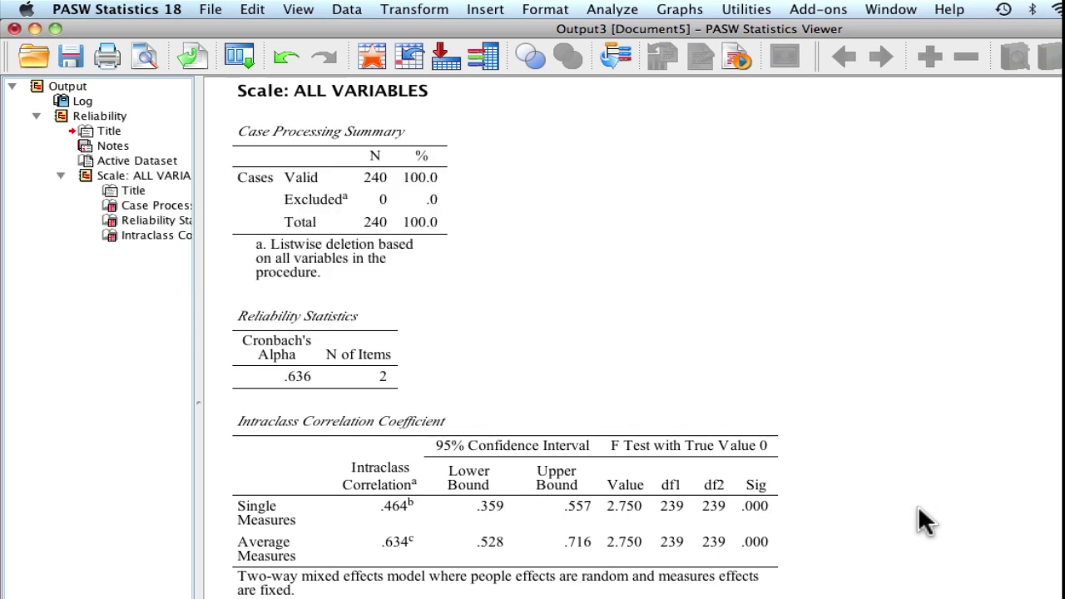
pyautogui.press('F9')
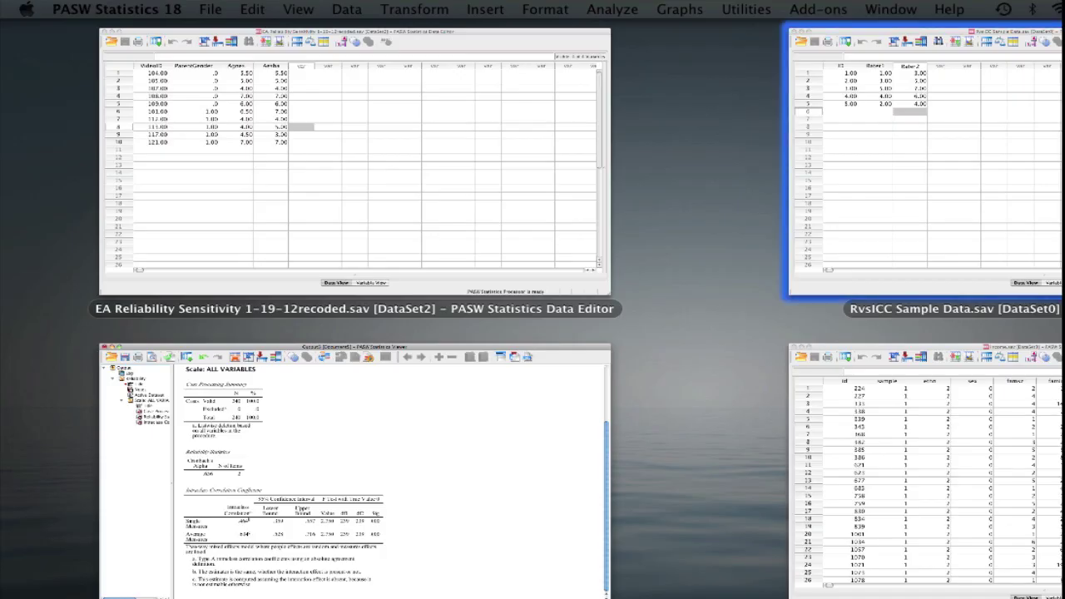
# Bring the RvsICC Sample Data.sav data editor to the front.
pyautogui.click(994, 42)
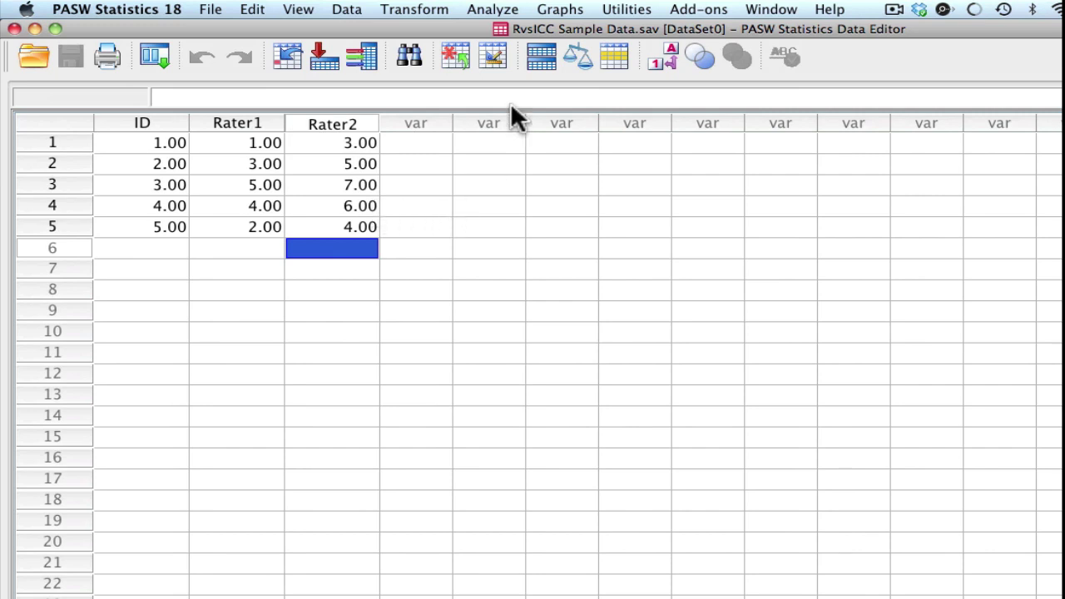
# Run a bivariate Pearson correlation between Rater1 and Rater2.
pyautogui.click(510, 18)
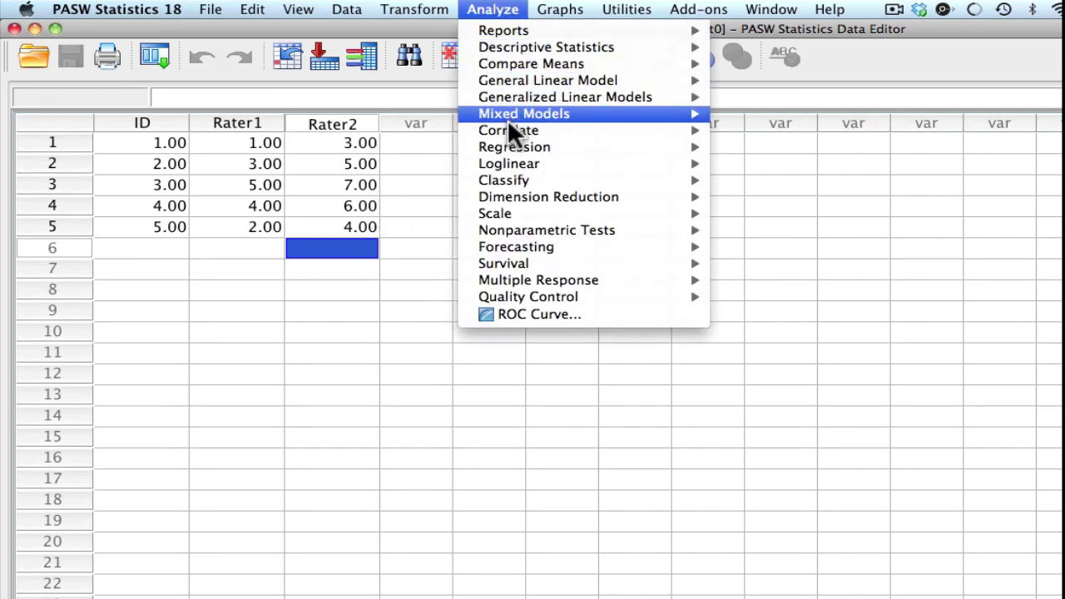
pyautogui.press('Escape')
pyautogui.click(497, 11)
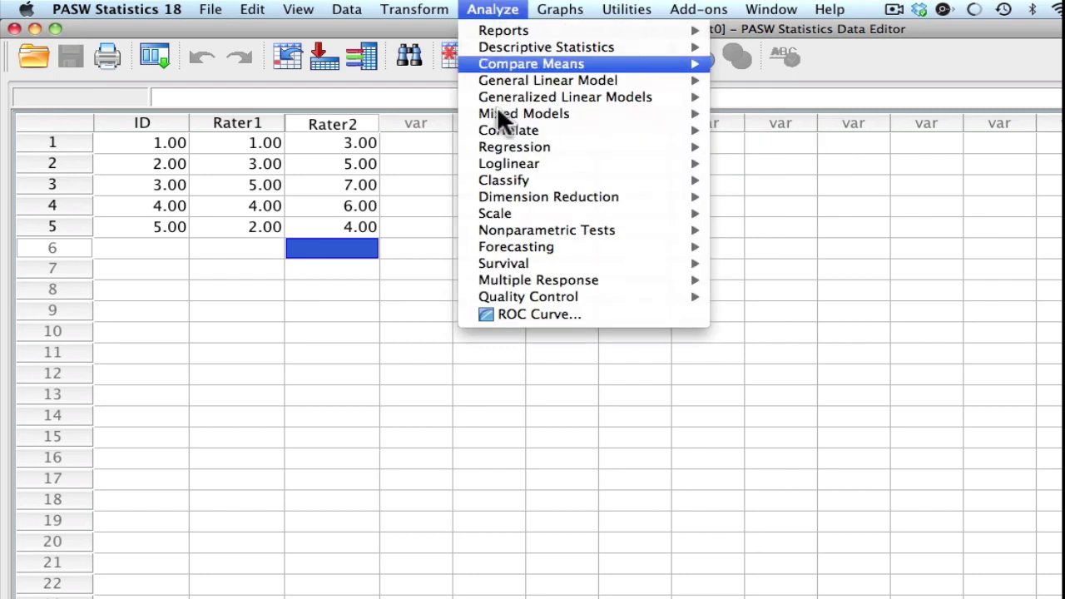
pyautogui.moveTo(503, 131)
pyautogui.click(799, 131)
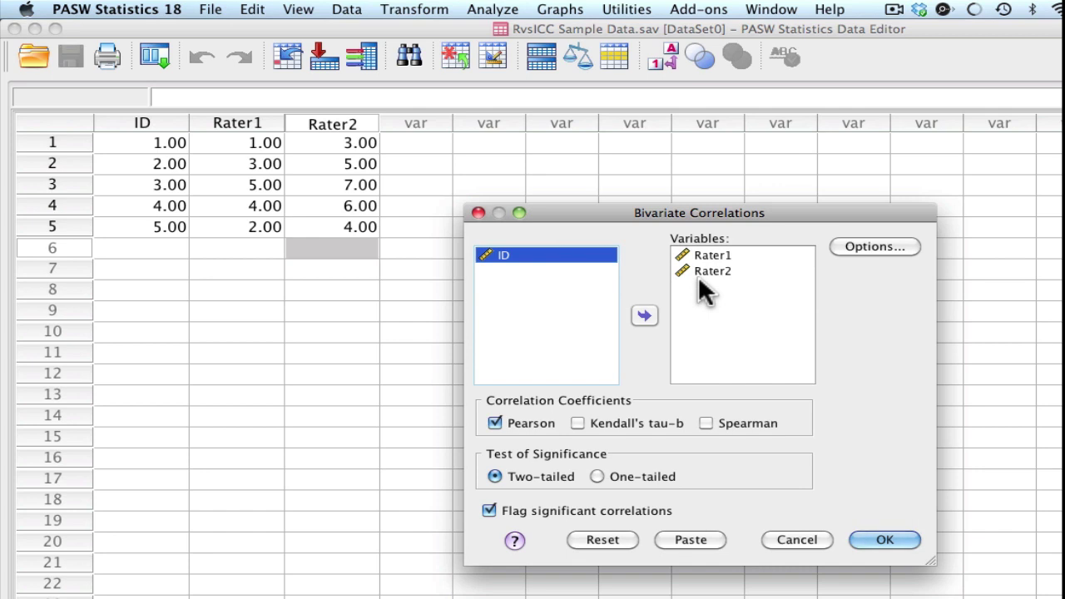
pyautogui.click(898, 541)
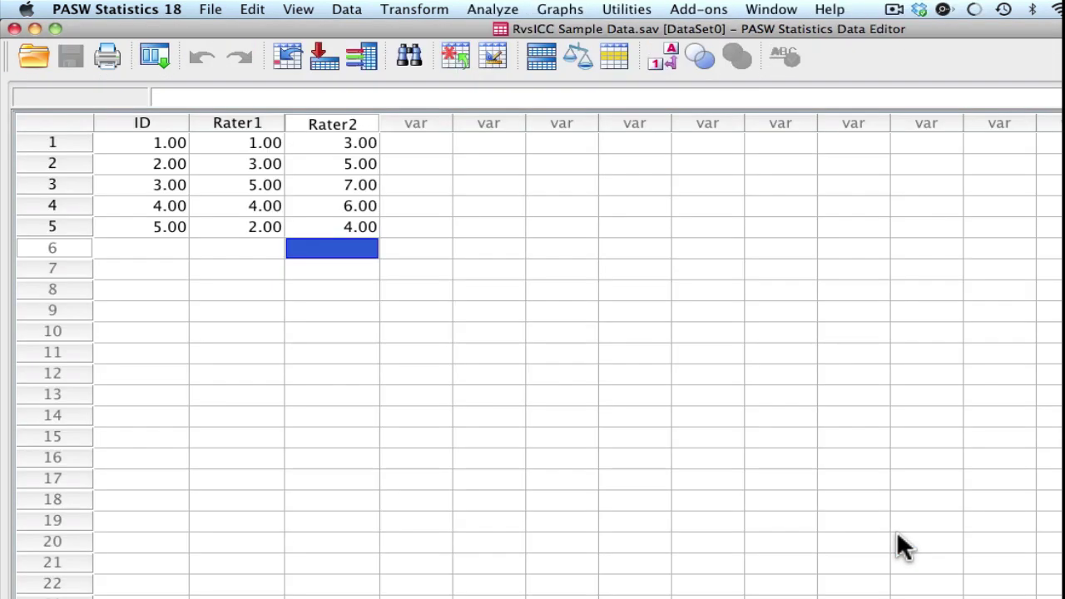
# Bring the Output Viewer forward and deselect the 1.000 Correlations table.
pyautogui.press('F9')
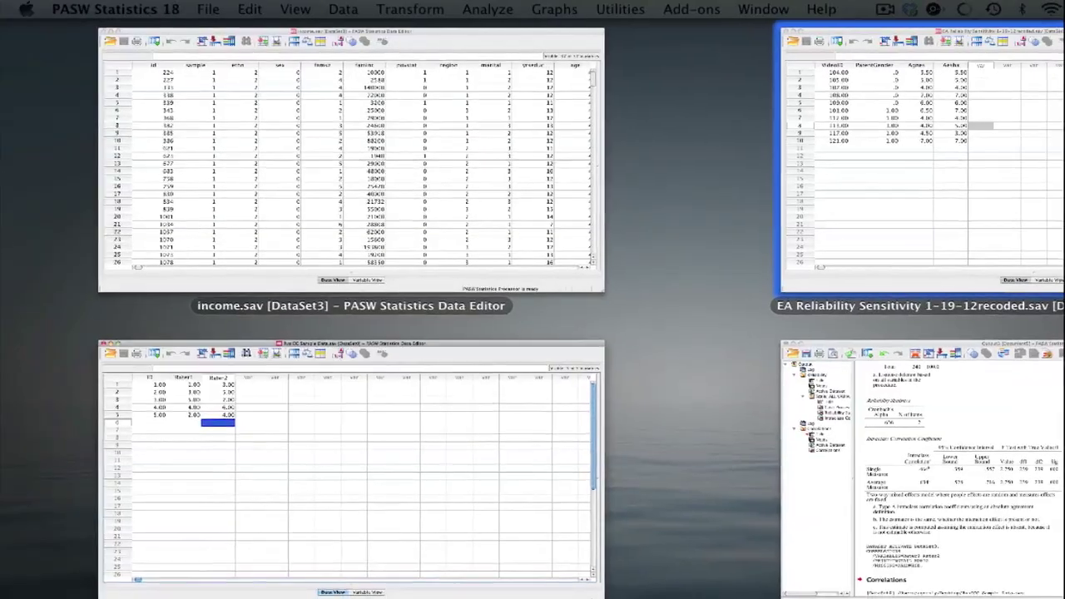
pyautogui.click(1027, 363)
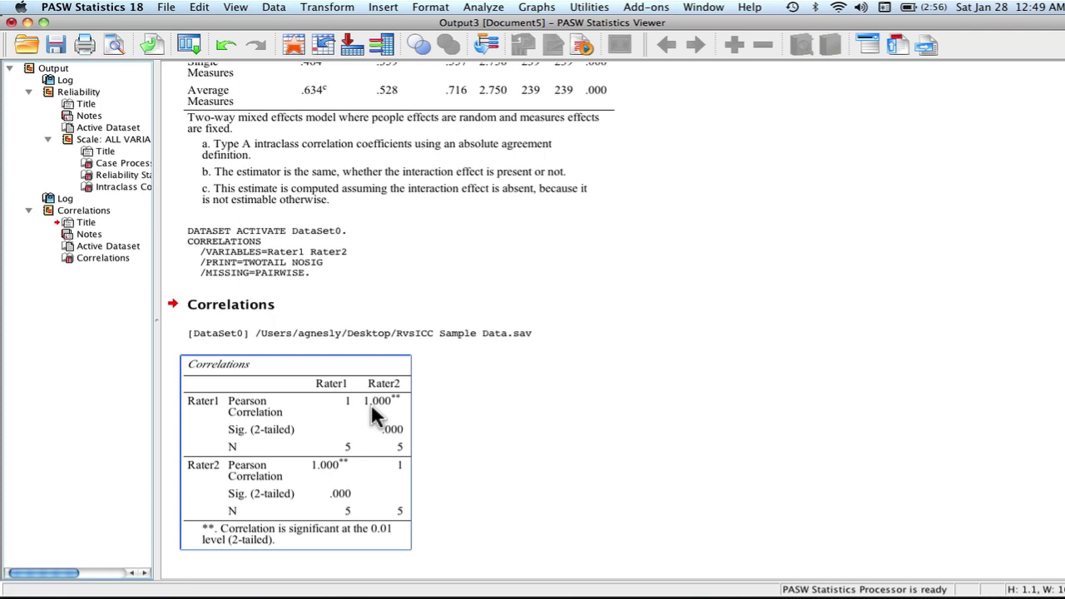
pyautogui.click(433, 406)
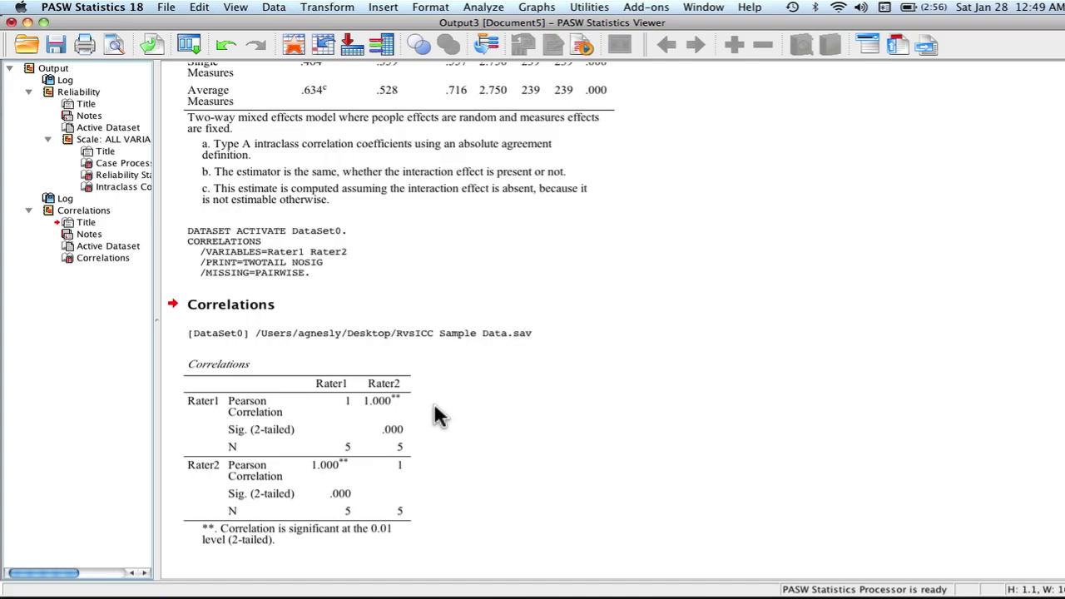
pyautogui.moveTo(1063, 1)
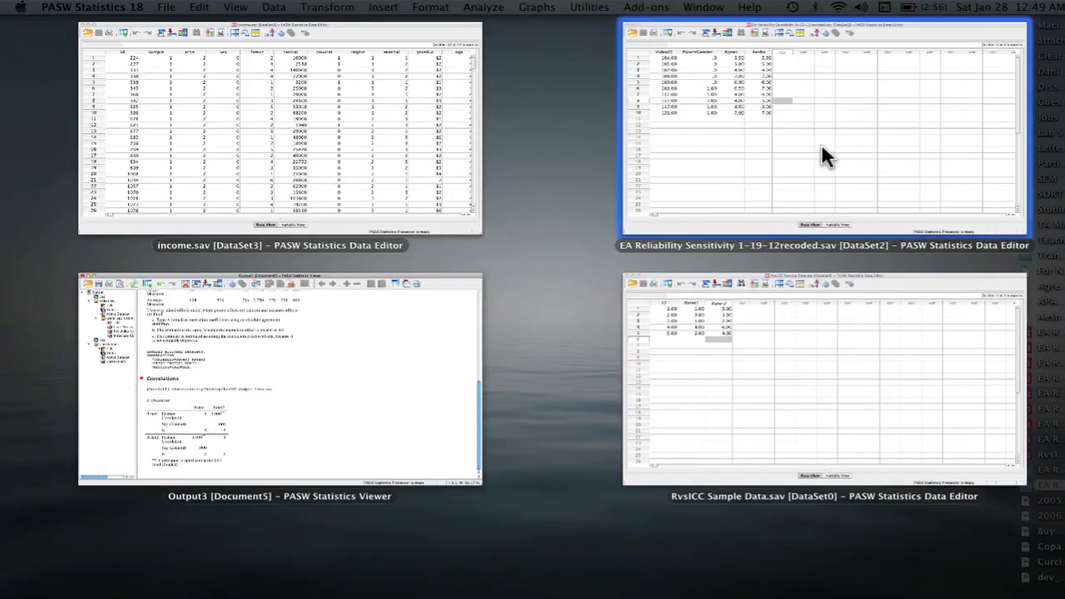
# Set up a Rater1/Rater2 reliability analysis with a Two-Way Mixed, Absolute Agreement ICC.
pyautogui.click(764, 416)
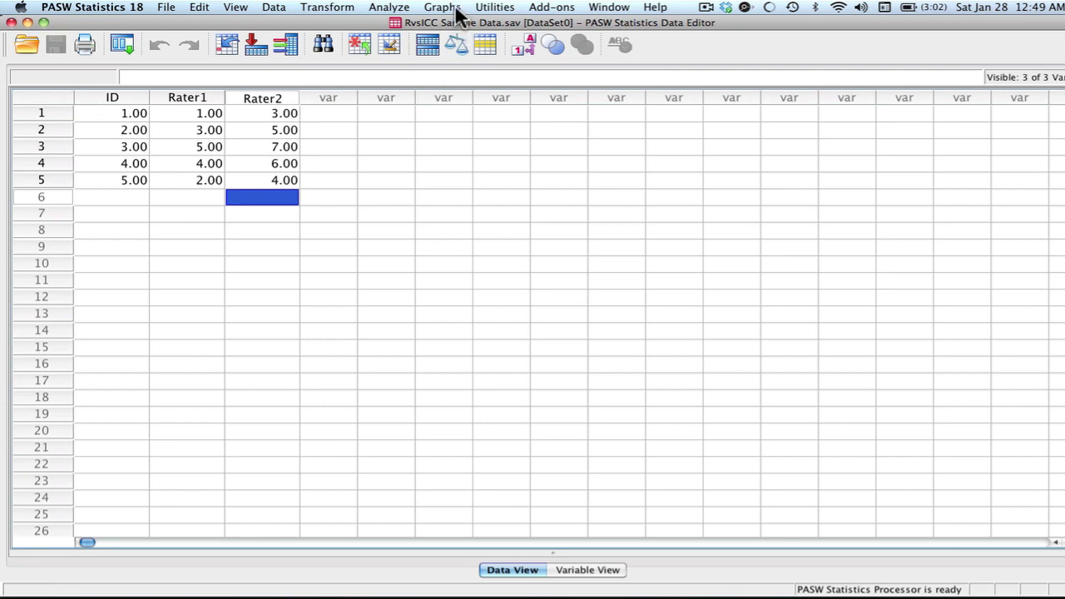
pyautogui.click(404, 10)
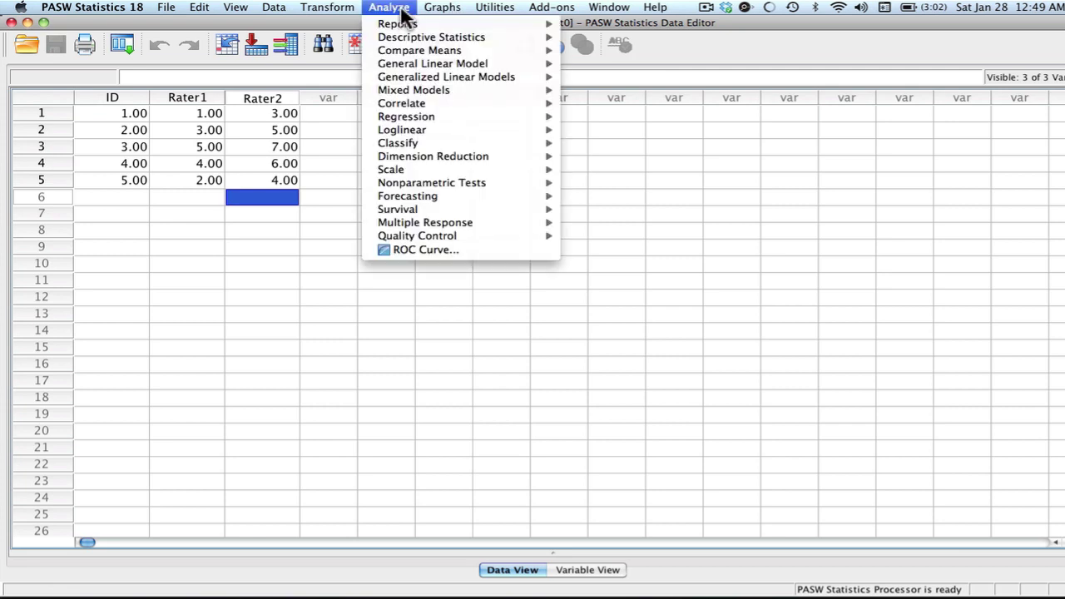
pyautogui.moveTo(409, 169)
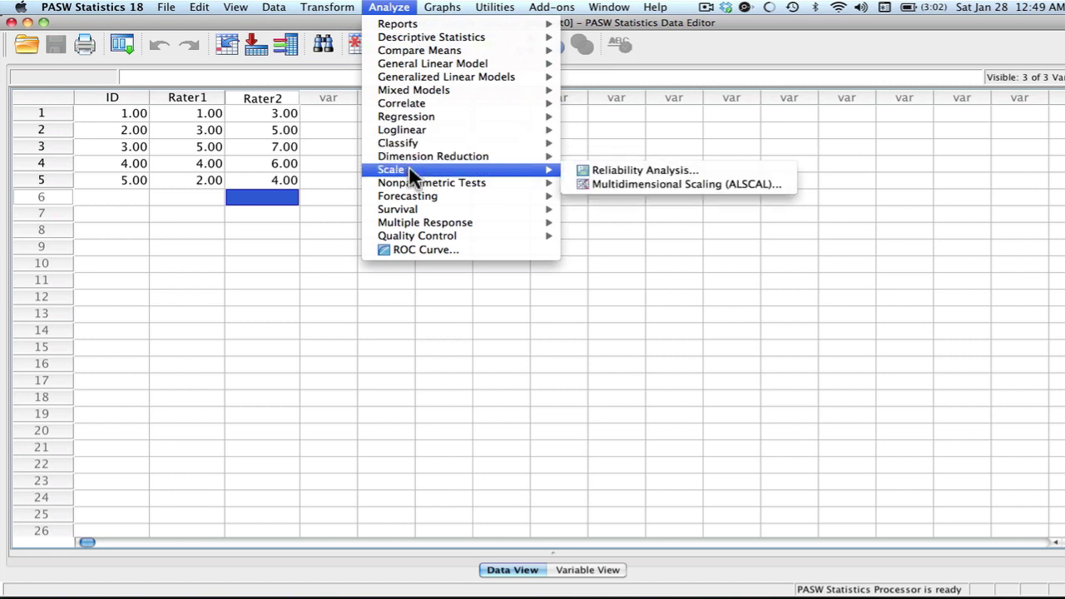
pyautogui.click(584, 171)
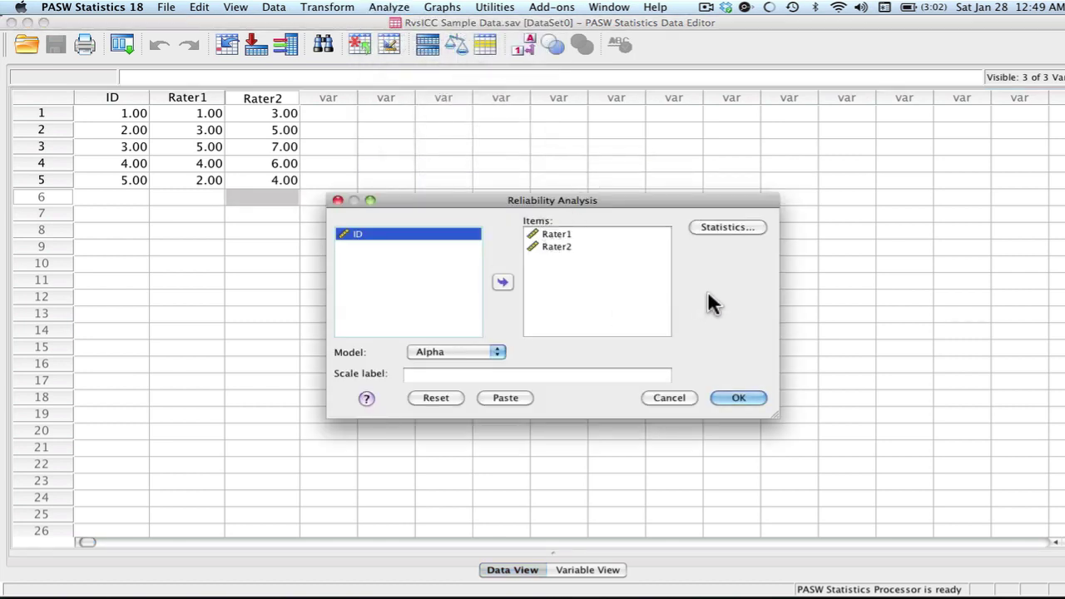
pyautogui.click(702, 224)
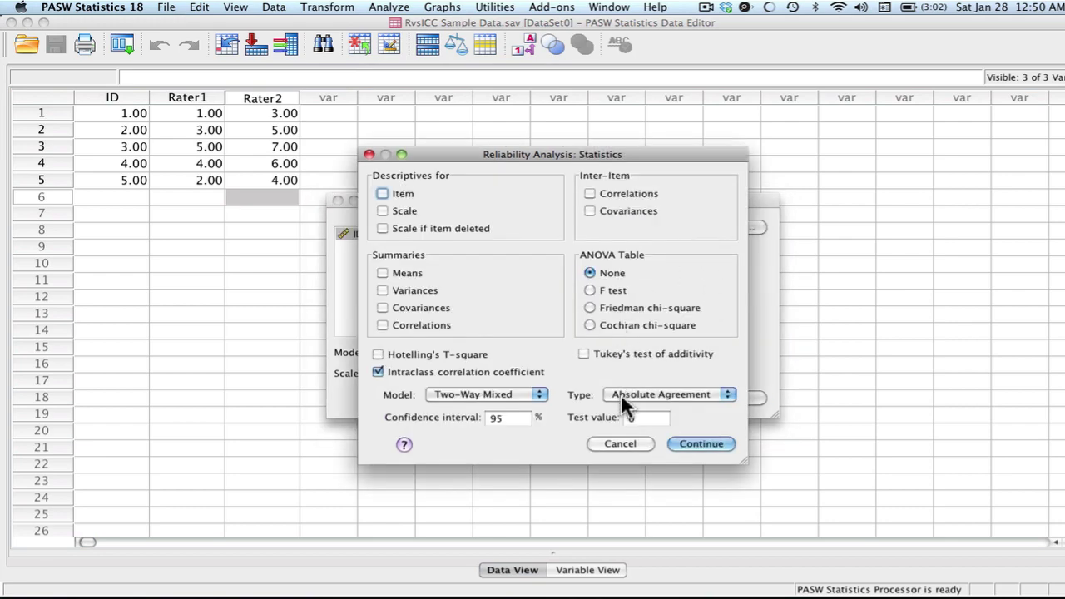
pyautogui.click(690, 441)
# Run the analysis and review the ICC table: .556 single, .714 average measures.
pyautogui.click(727, 395)
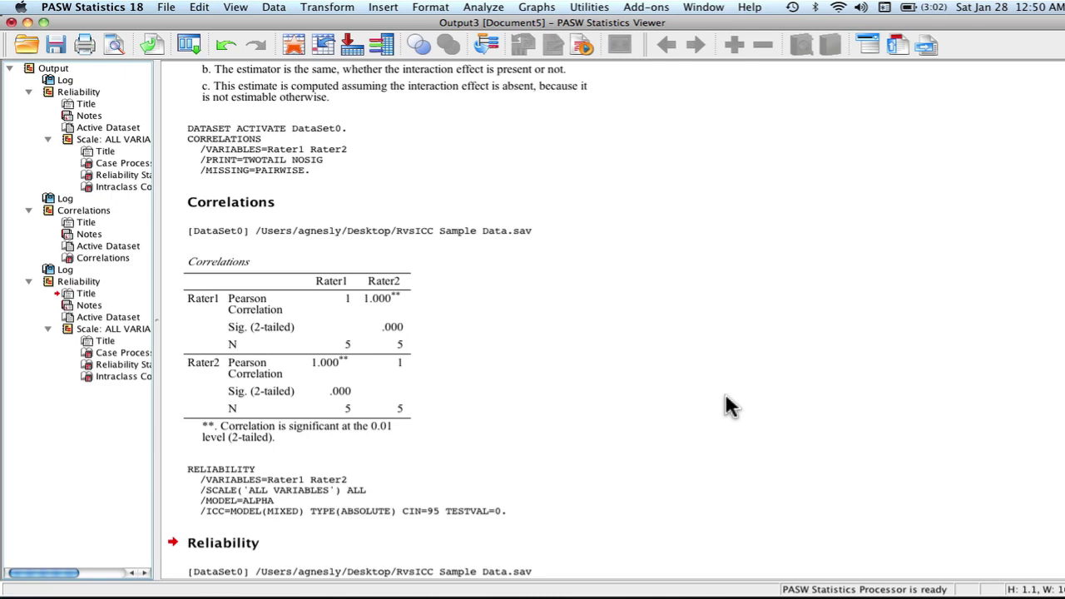
pyautogui.scroll(3, 725, 394)
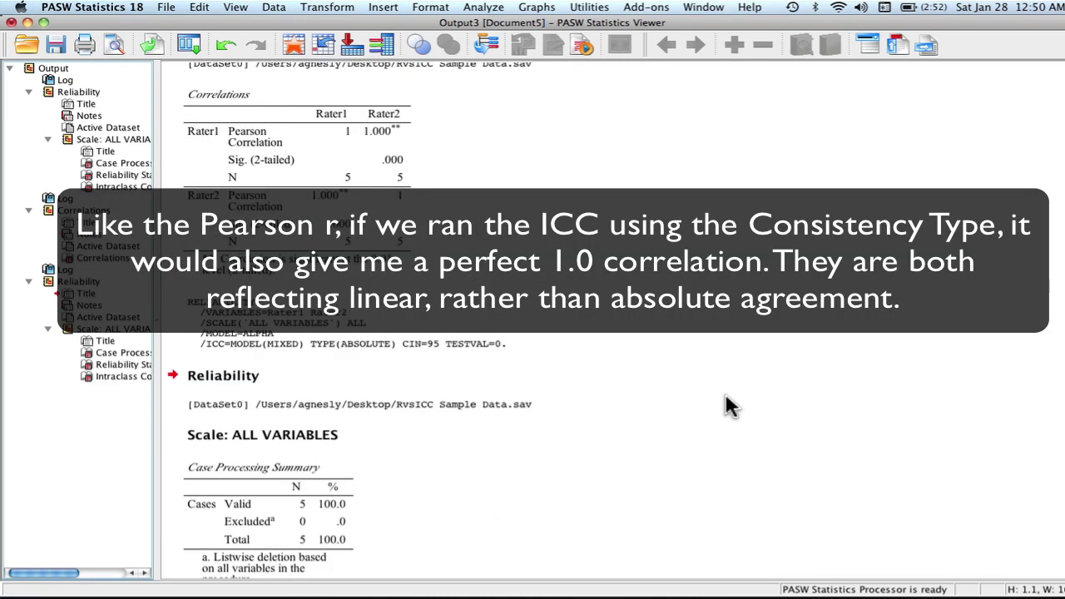
pyautogui.scroll(-7, 725, 392)
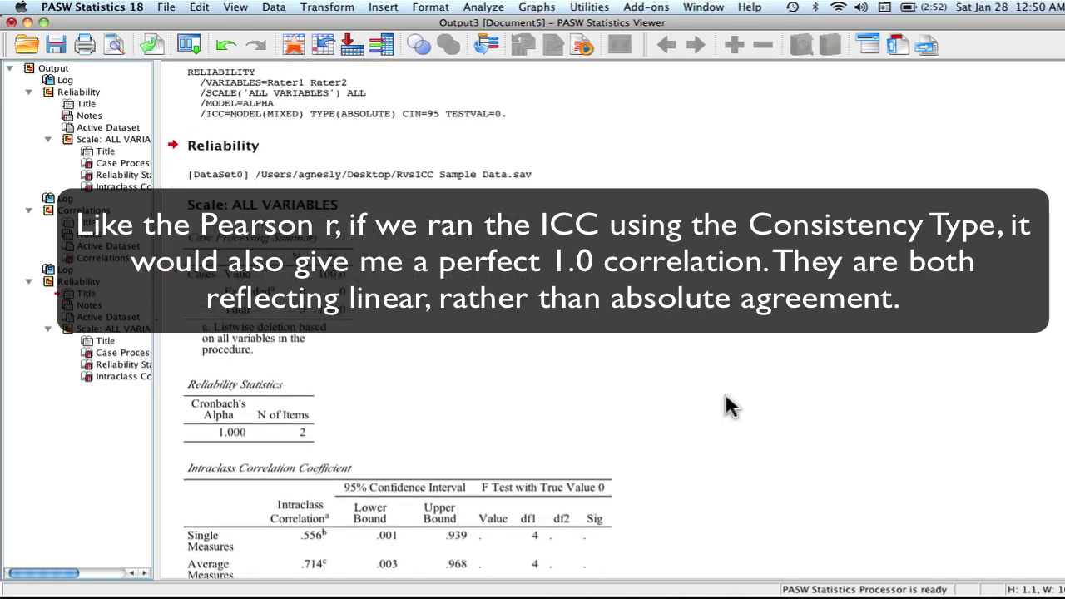
pyautogui.click(470, 520)
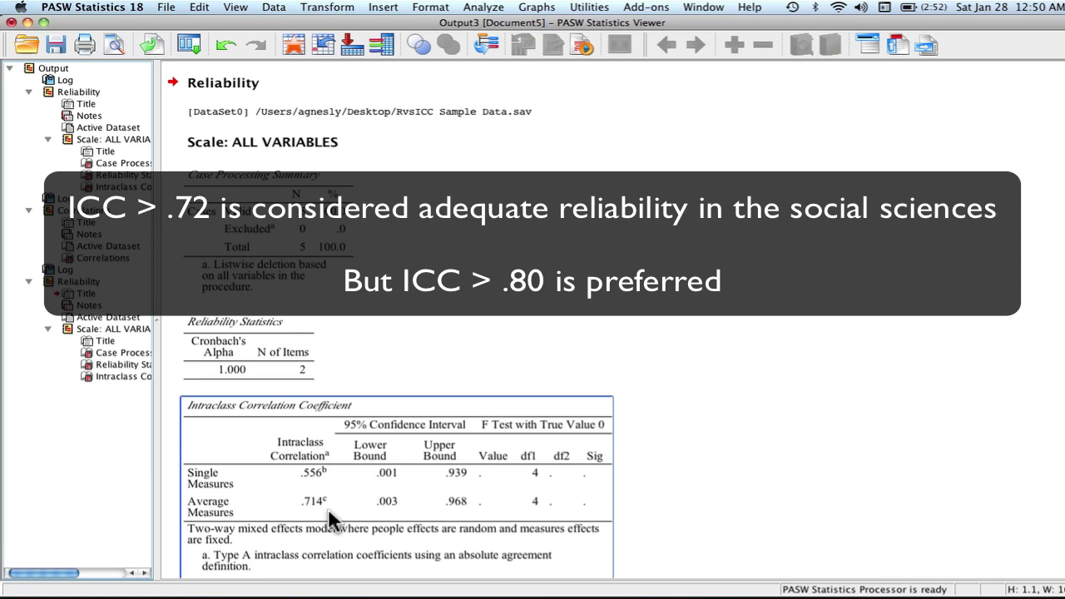
pyautogui.click(777, 385)
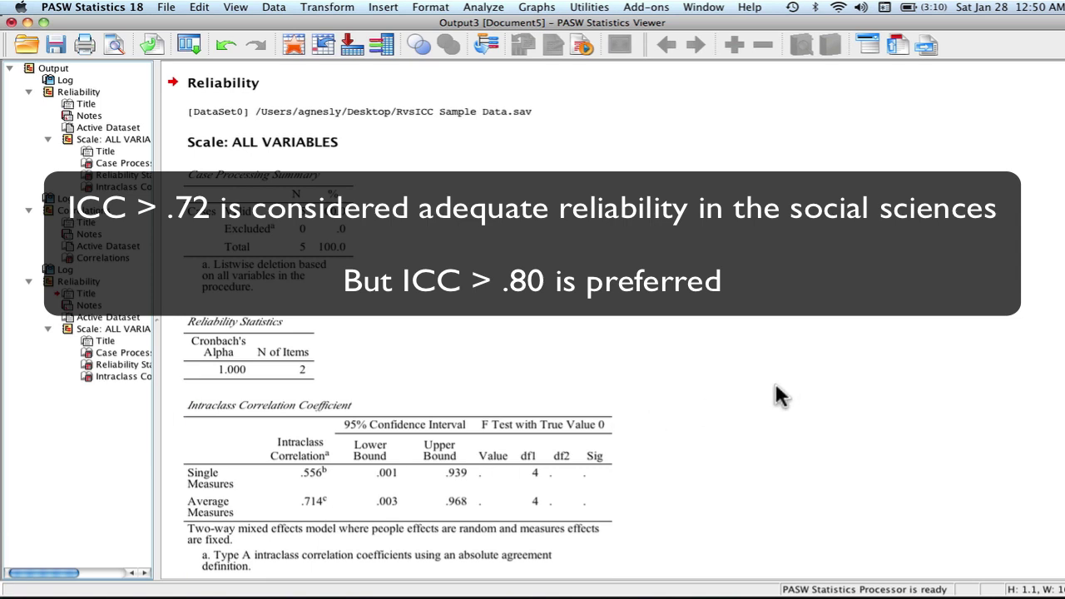
pyautogui.scroll(-1, 799, 393)
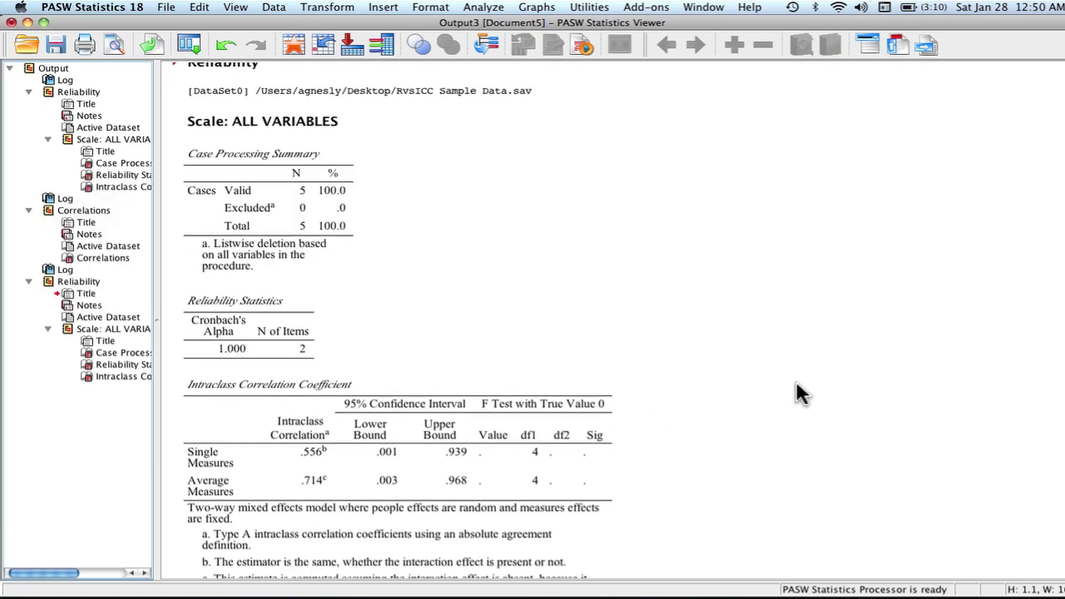